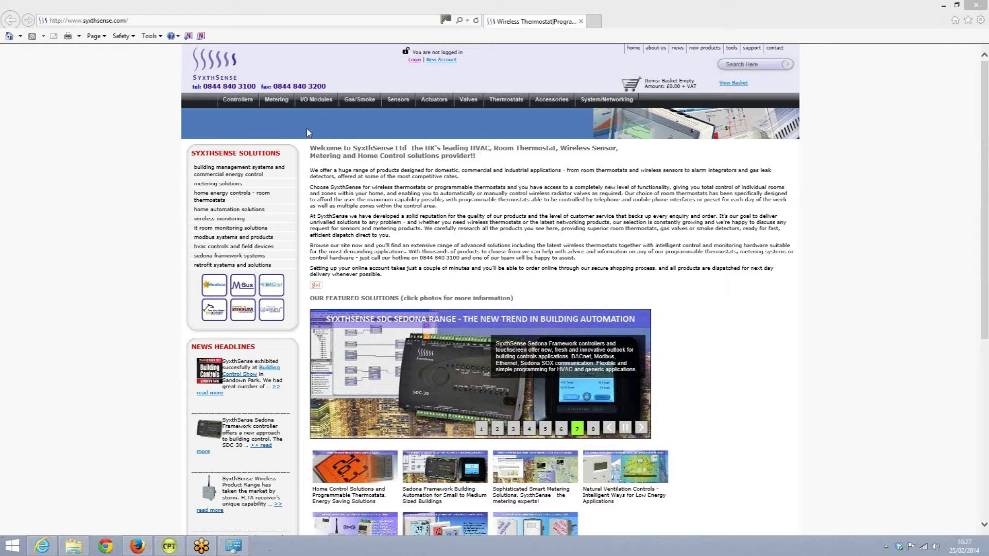
# Open the Sedona framework systems page from the sidebar and scroll through its content.
pyautogui.moveTo(245, 108)
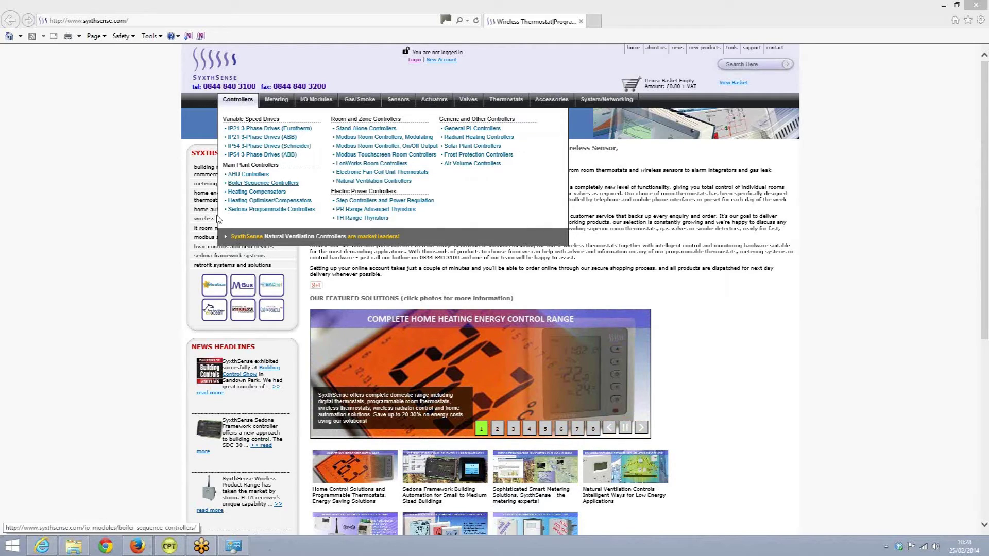
pyautogui.click(229, 255)
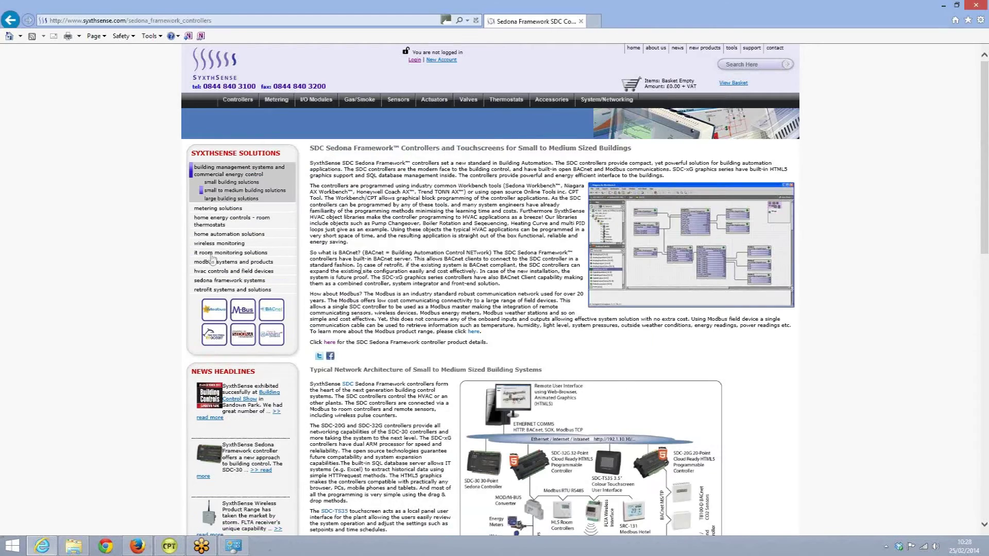
pyautogui.scroll(-4, 363, 268)
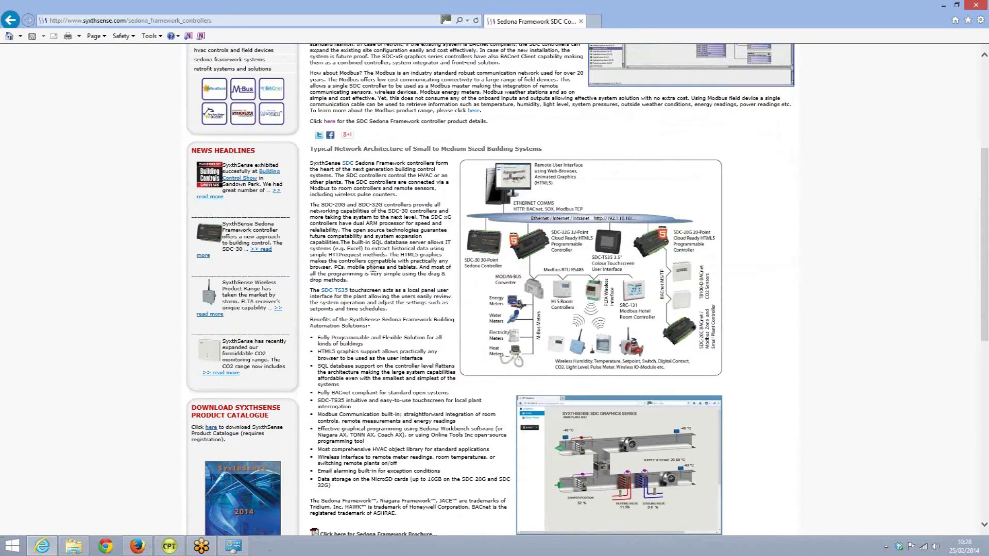
pyautogui.moveTo(541, 289)
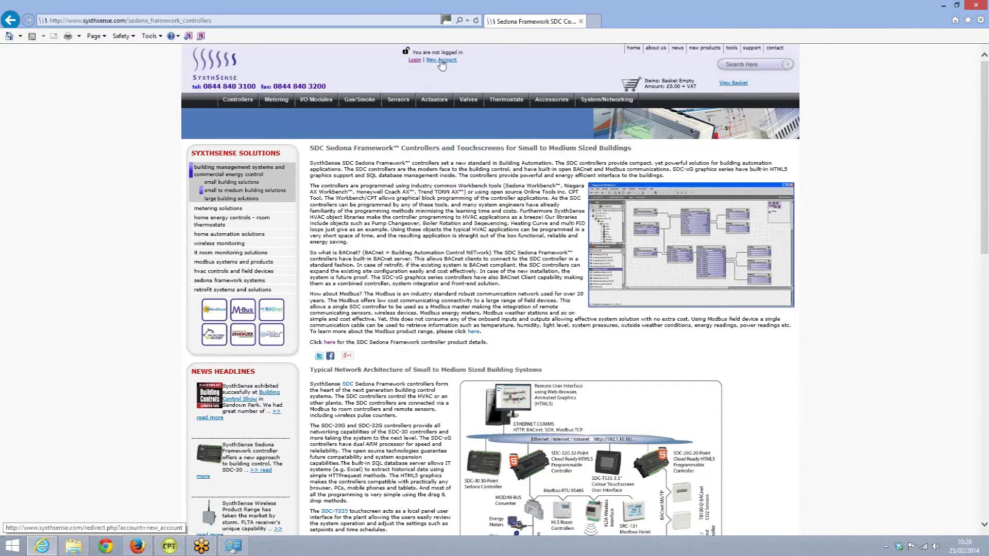
# Log in on the SyxthSense customer login page with the account e-mail and password.
pyautogui.click(415, 60)
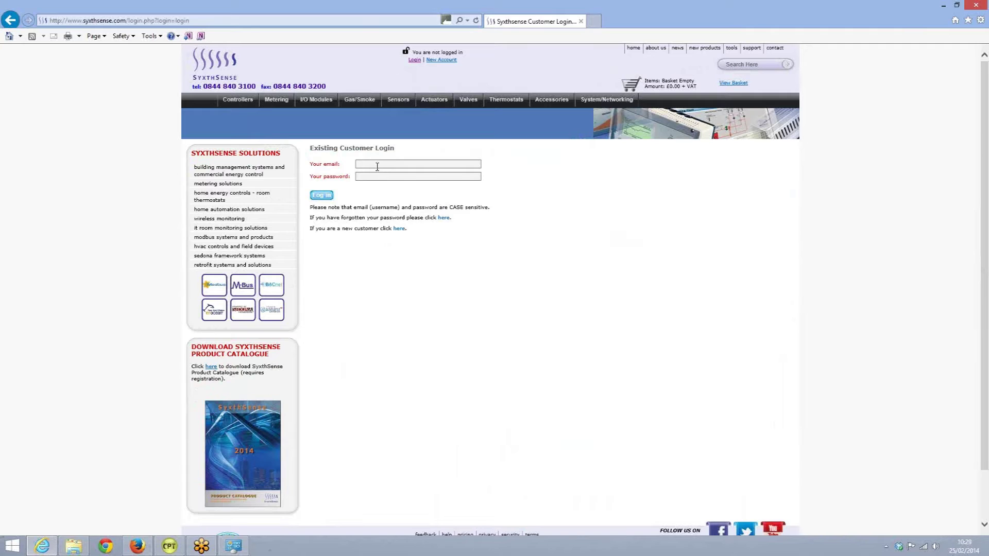
pyautogui.click(377, 163)
pyautogui.click(326, 196)
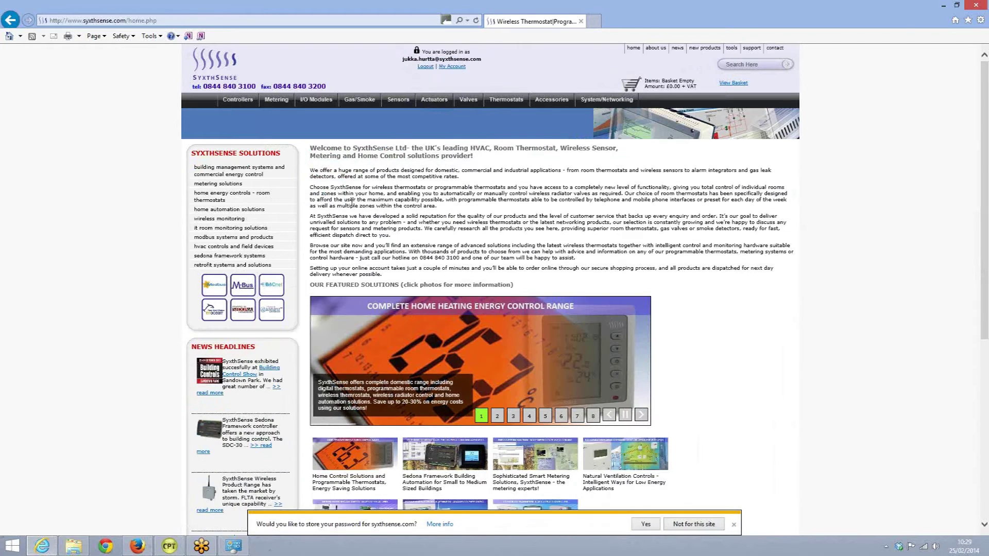
# Dismiss the save-password prompt and go to the Partner Support Forum under support.
pyautogui.click(734, 524)
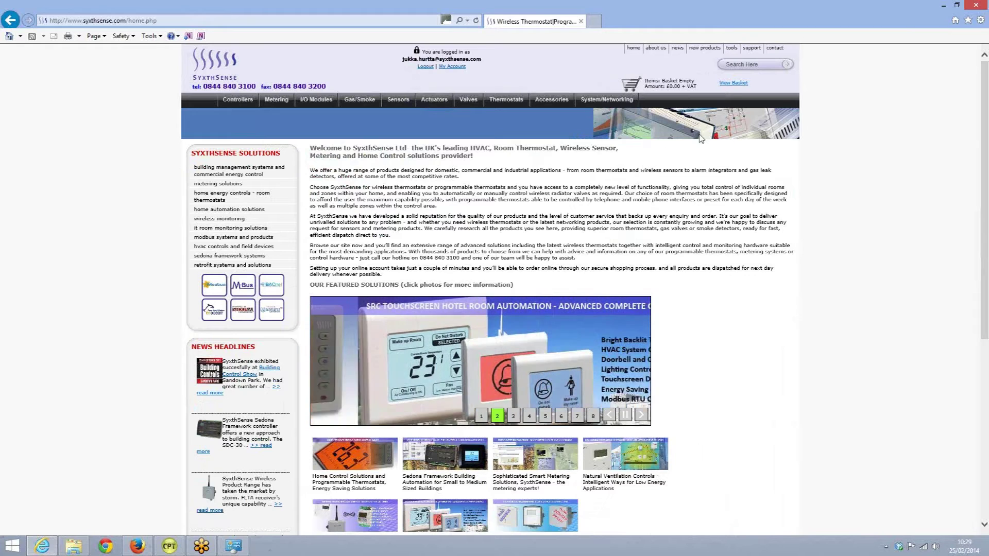
pyautogui.click(751, 49)
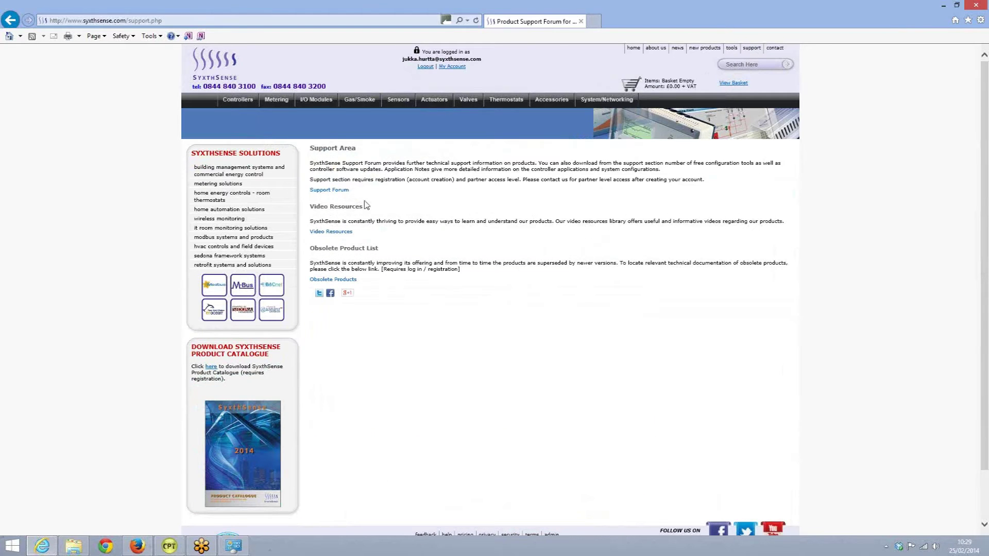
pyautogui.click(328, 191)
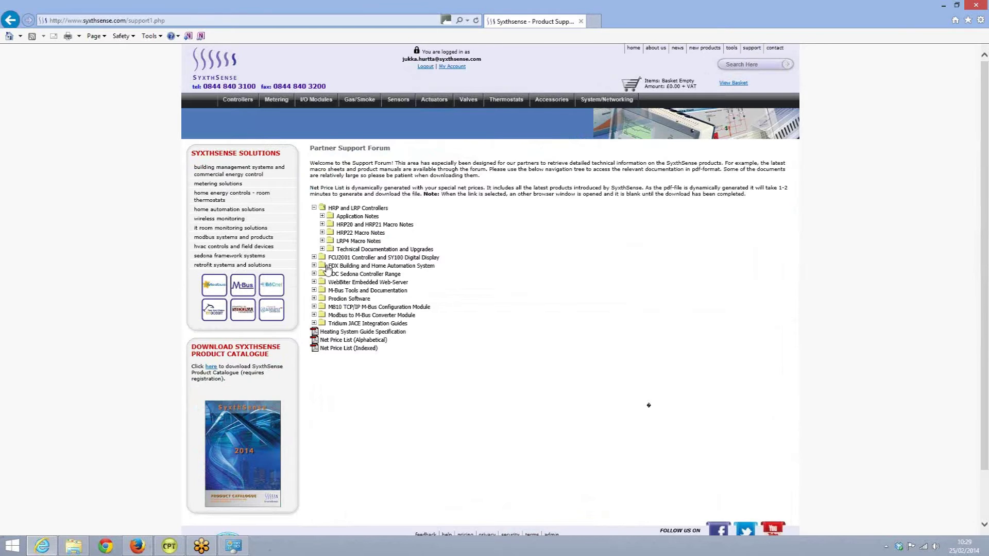
# Expand SDC Sedona Controller Range > Software and select the Sedona CPT Development Tool Bundle.
pyautogui.click(339, 276)
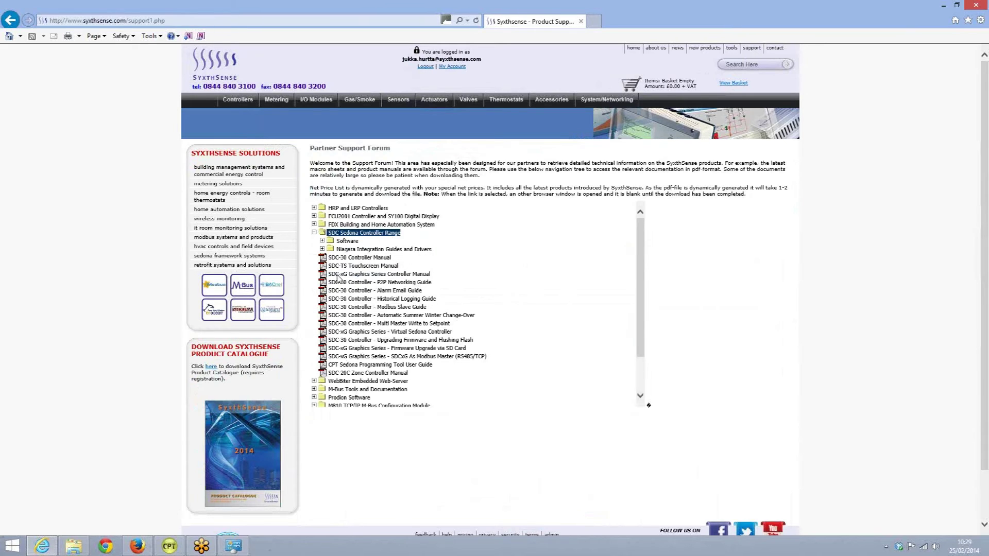
pyautogui.click(346, 241)
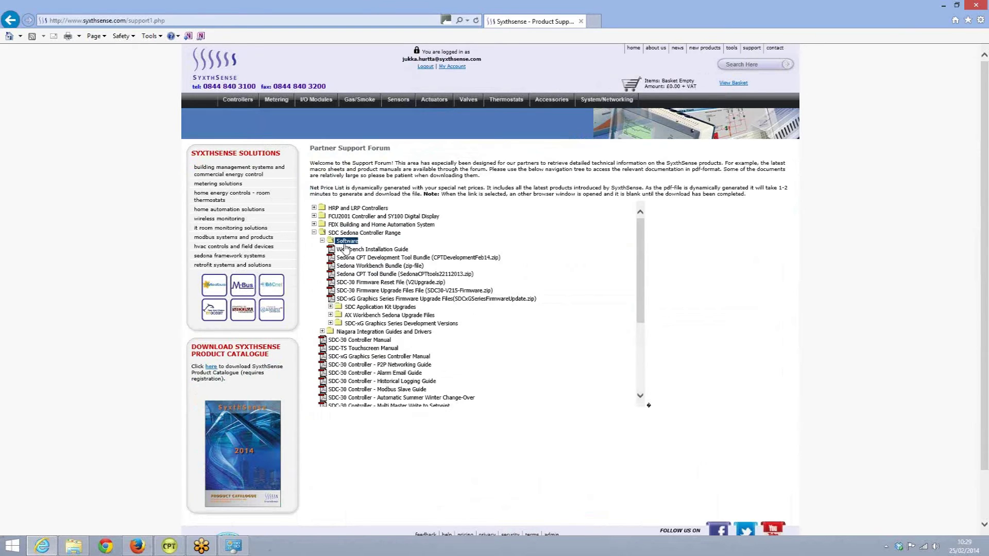
pyautogui.click(364, 258)
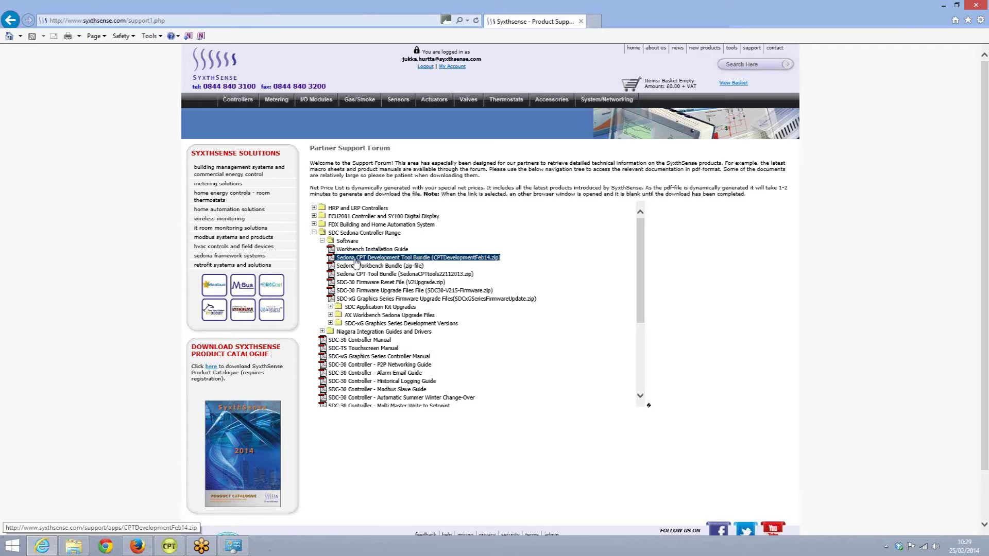
# Download the CPT Development bundle and save CPTDevelopmentFeb14.zip to the computer.
pyautogui.click(355, 259)
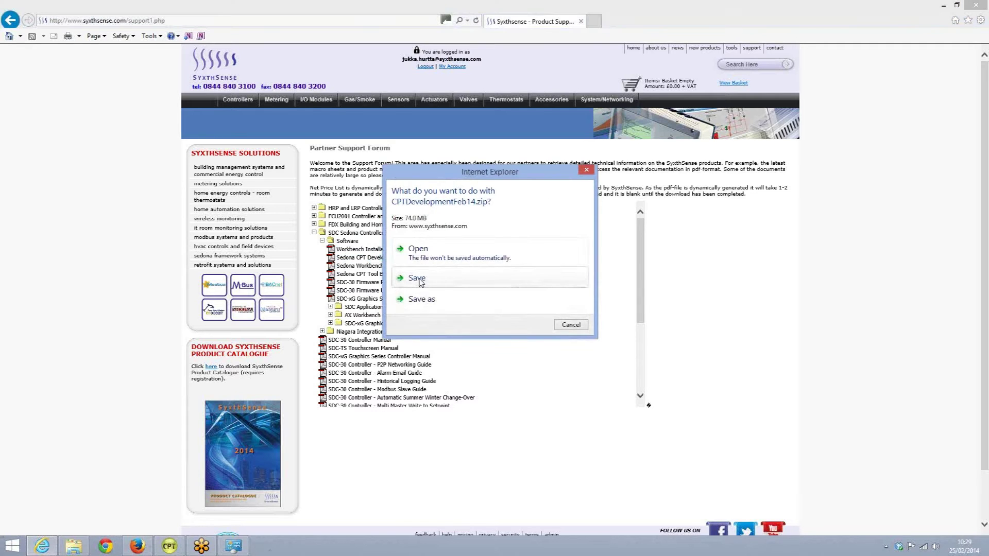
pyautogui.click(419, 281)
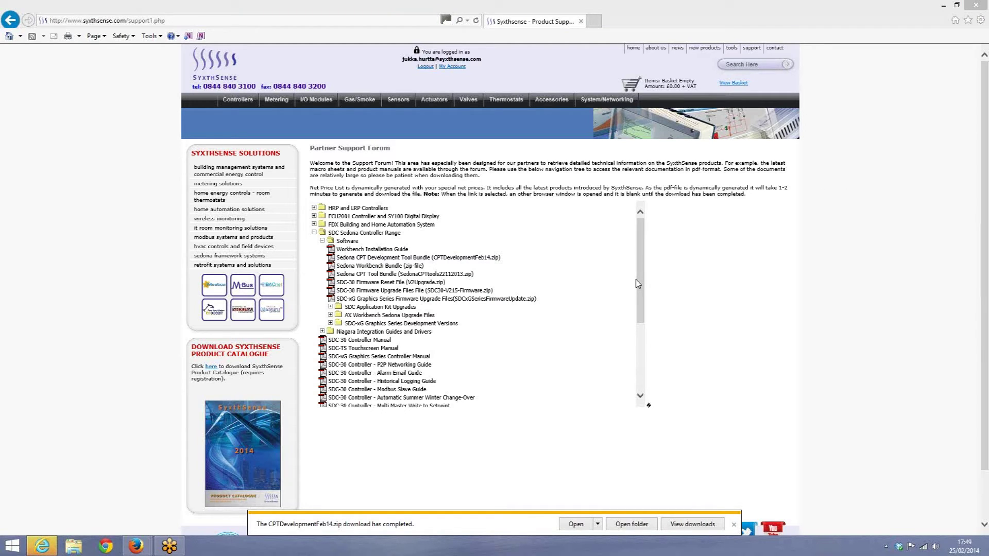
# Open CPTDevelopmentFeb14.zip from the Downloads folder to browse its contents.
pyautogui.click(624, 525)
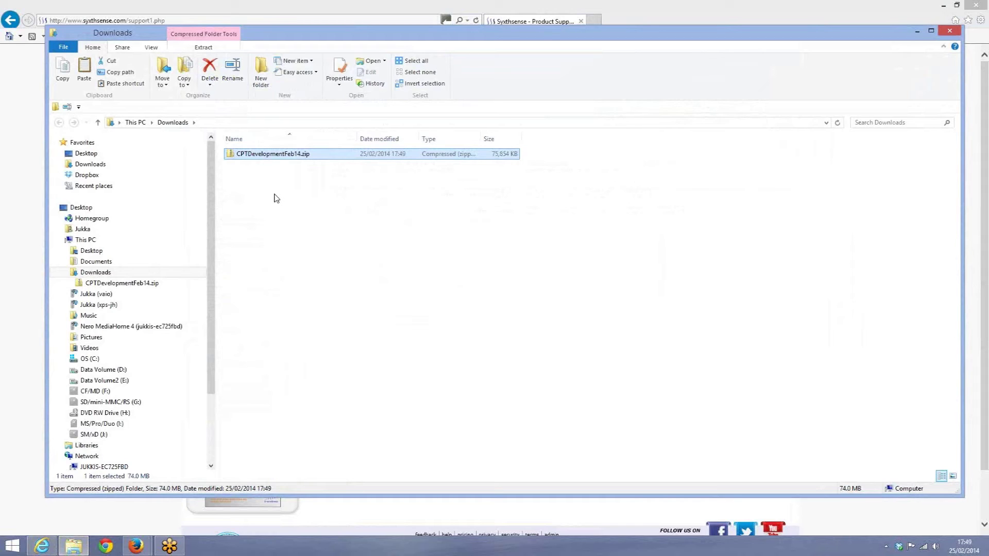
pyautogui.doubleClick(275, 155)
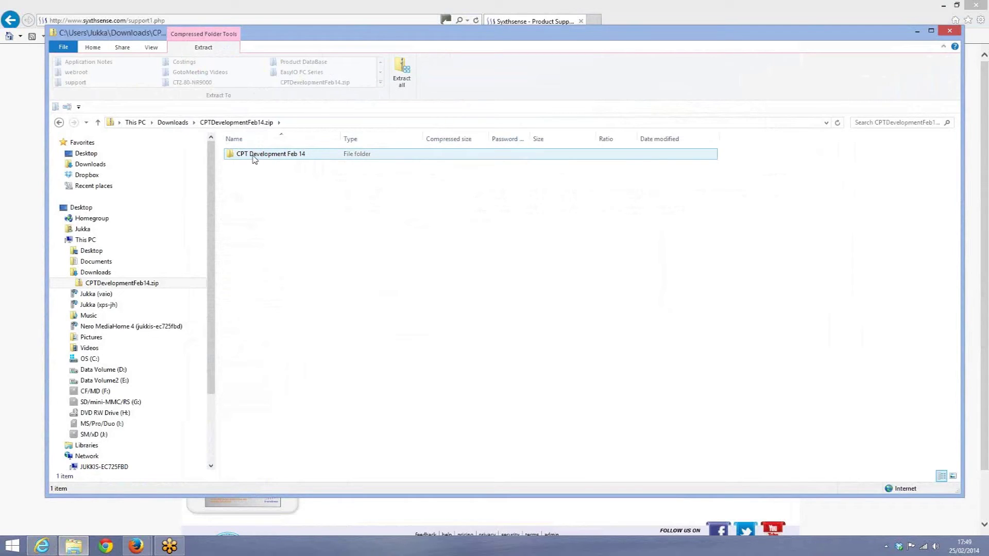
# Copy the CPT Development Feb 14 folder out of the zip and paste it into OS (C:).
pyautogui.rightClick(253, 158)
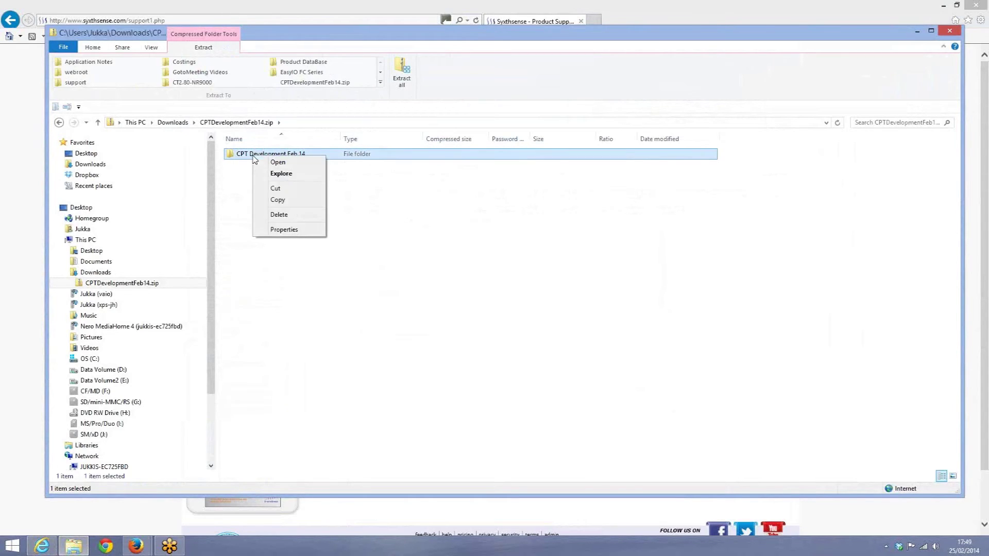
pyautogui.click(276, 200)
pyautogui.click(85, 359)
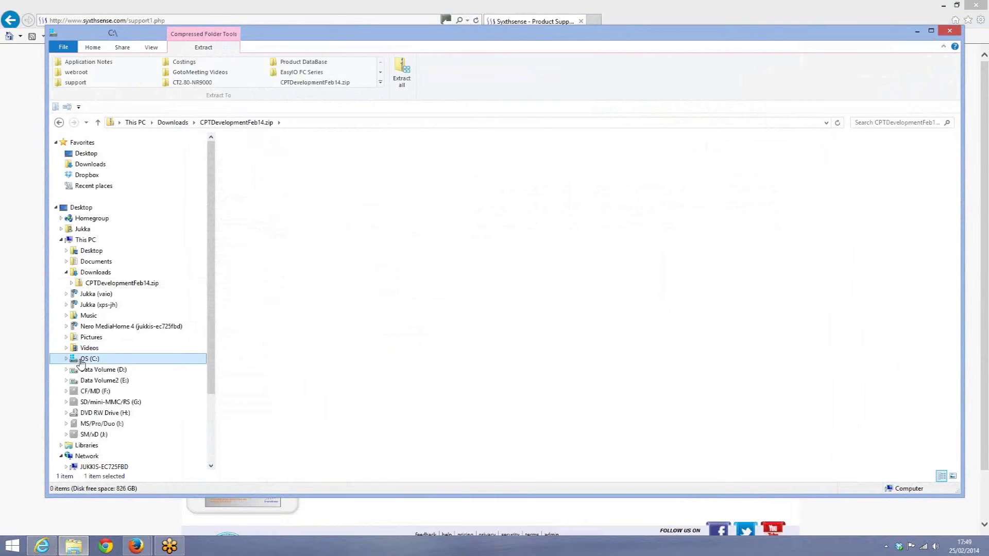
pyautogui.rightClick(700, 277)
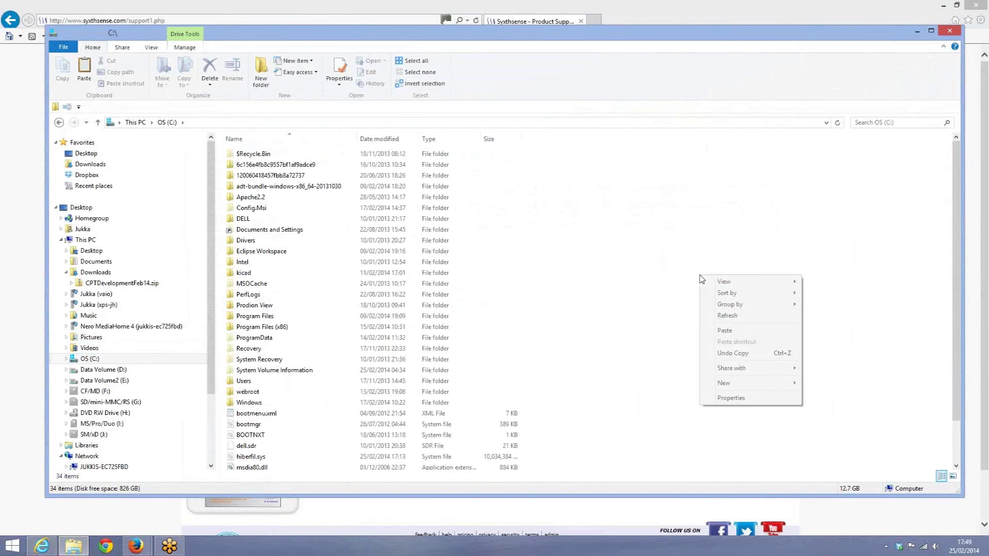
pyautogui.click(723, 332)
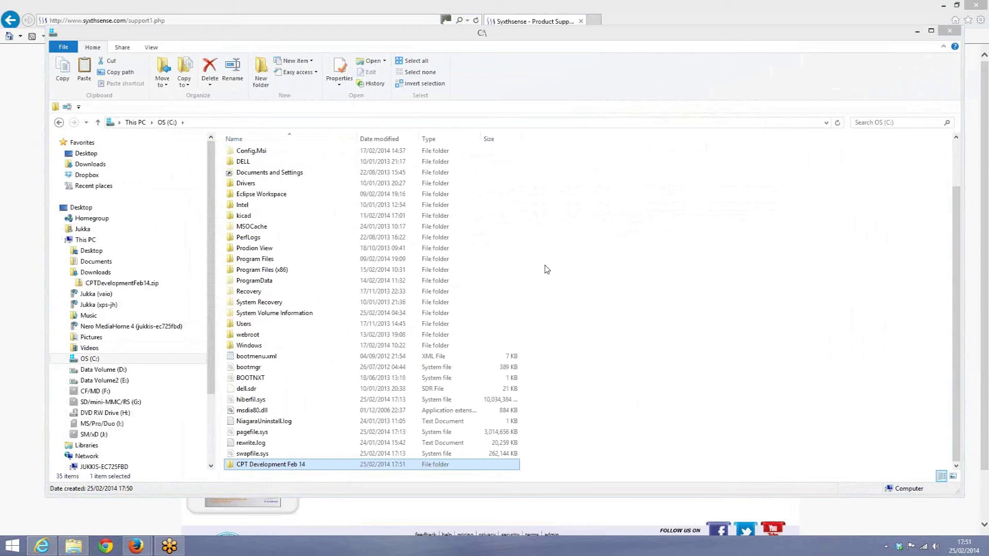
# Open C:\CPT Development Feb 14\CPT Development 14022014 to reach cpt.exe.
pyautogui.doubleClick(242, 466)
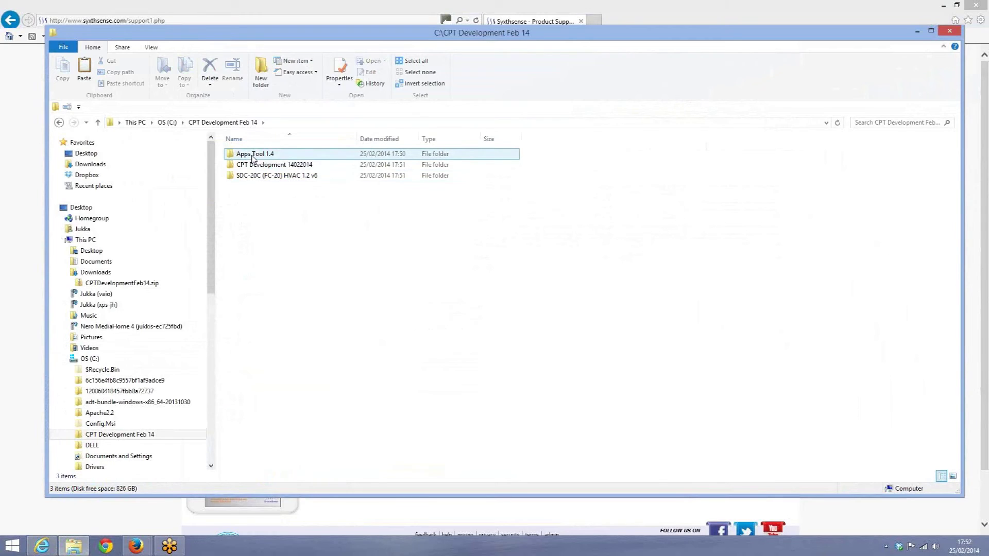
pyautogui.moveTo(252, 158)
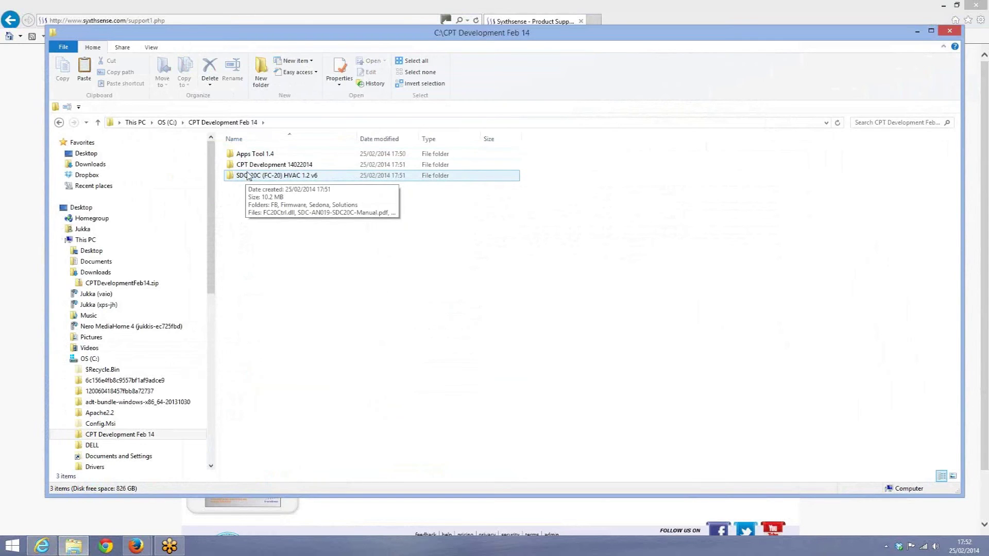
pyautogui.doubleClick(248, 165)
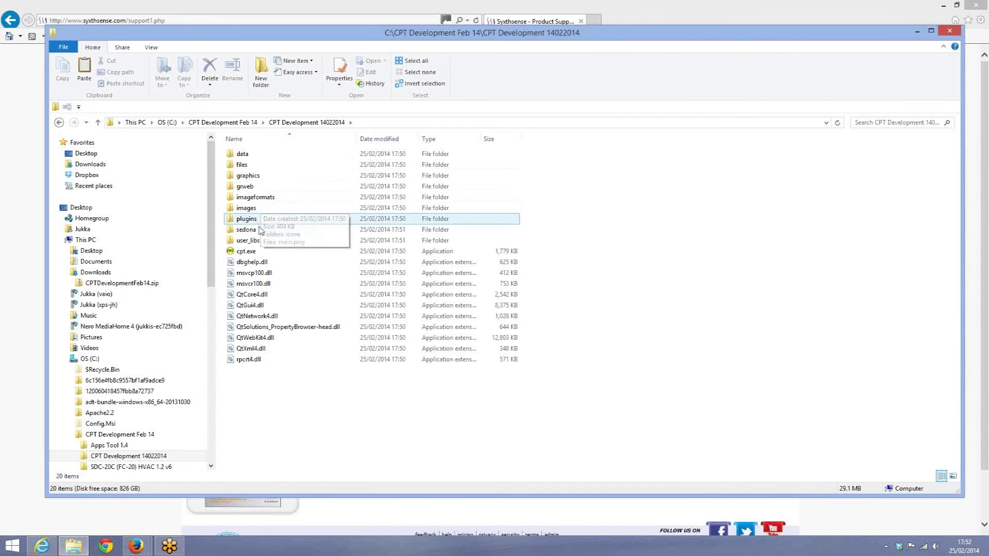
# Create a shortcut to cpt.exe and drag it onto the desktop.
pyautogui.rightClick(249, 253)
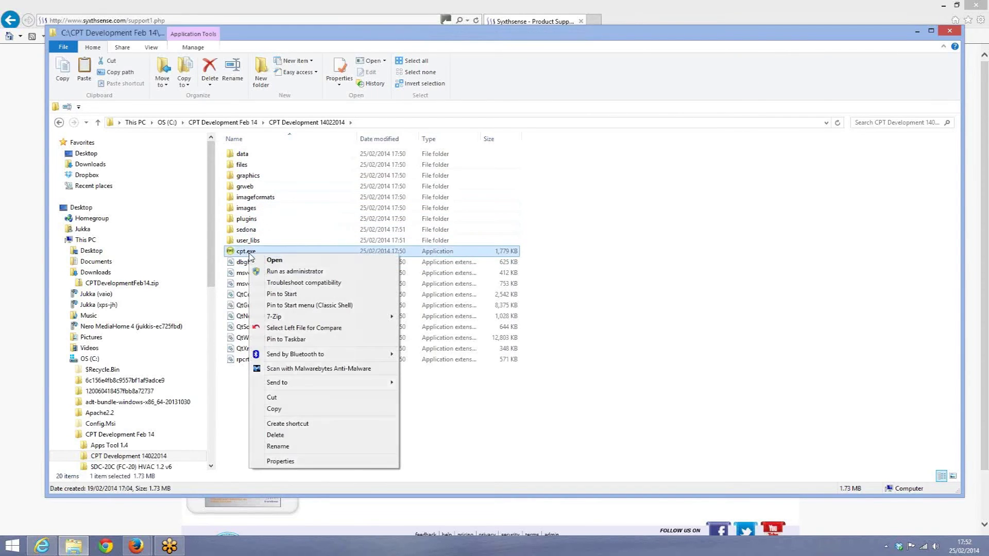
pyautogui.moveTo(276, 318)
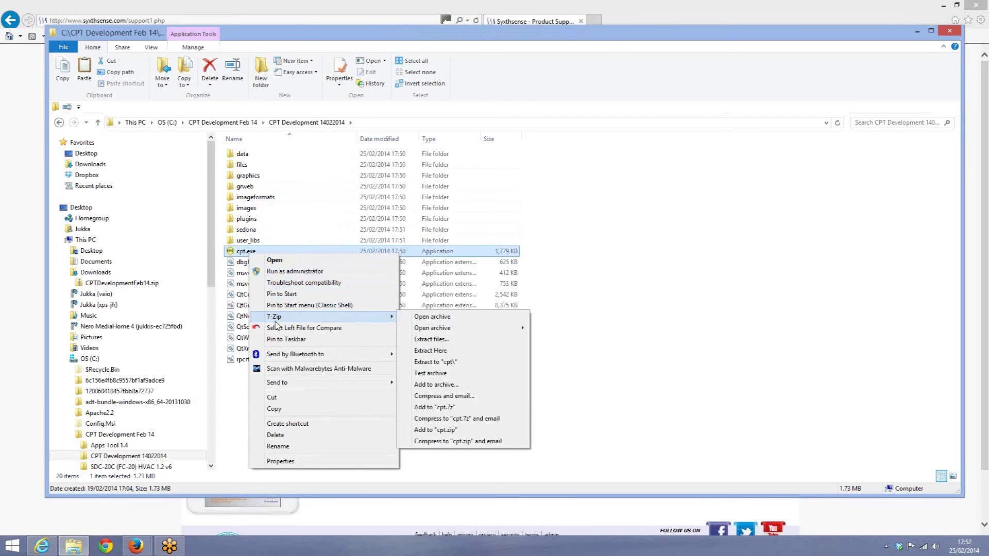
pyautogui.click(286, 423)
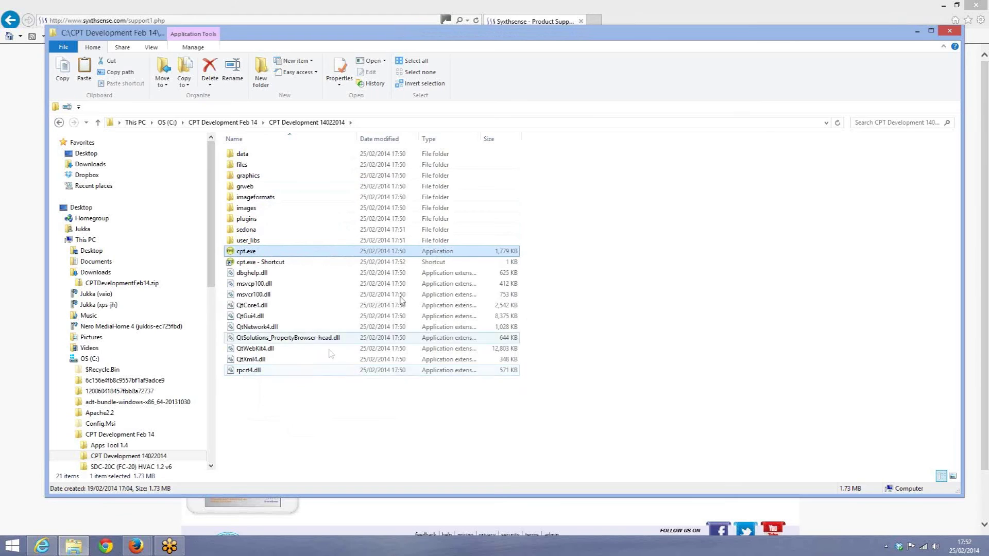
pyautogui.click(943, 6)
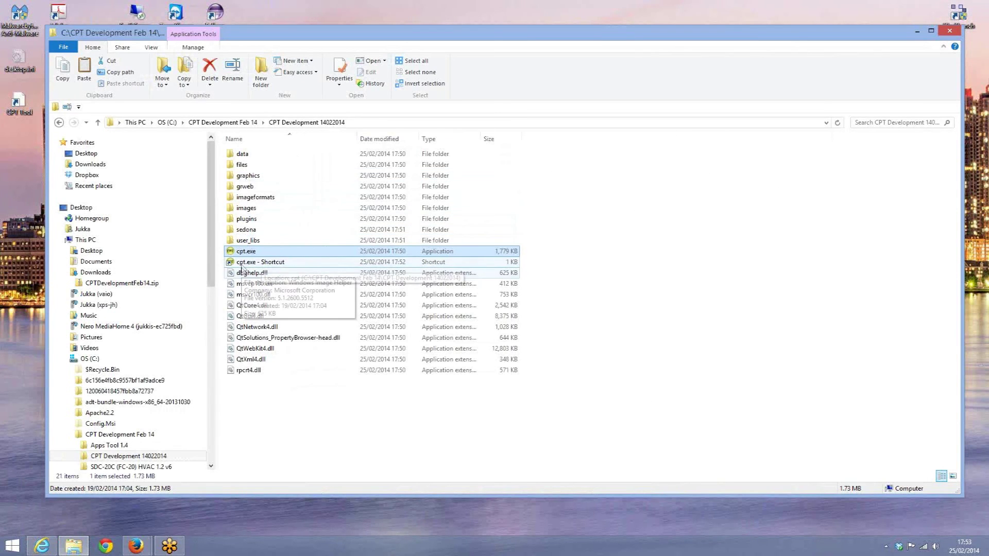
pyautogui.click(242, 262)
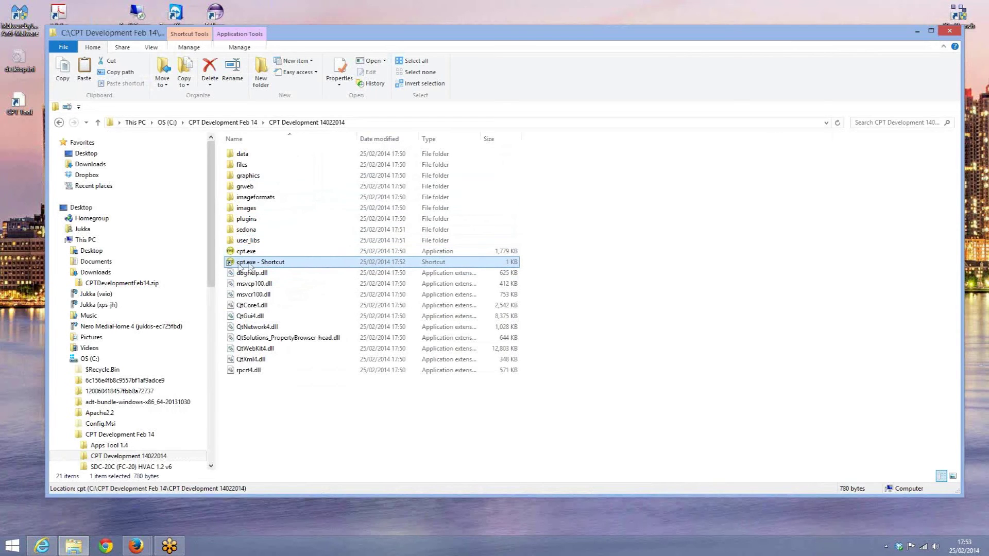
pyautogui.moveTo(242, 262); pyautogui.dragTo(408, 21)
# Close the folder window, dismiss the Citrix prompt, and reposition the cpt.exe shortcut.
pyautogui.moveTo(606, 41); pyautogui.dragTo(584, 83)
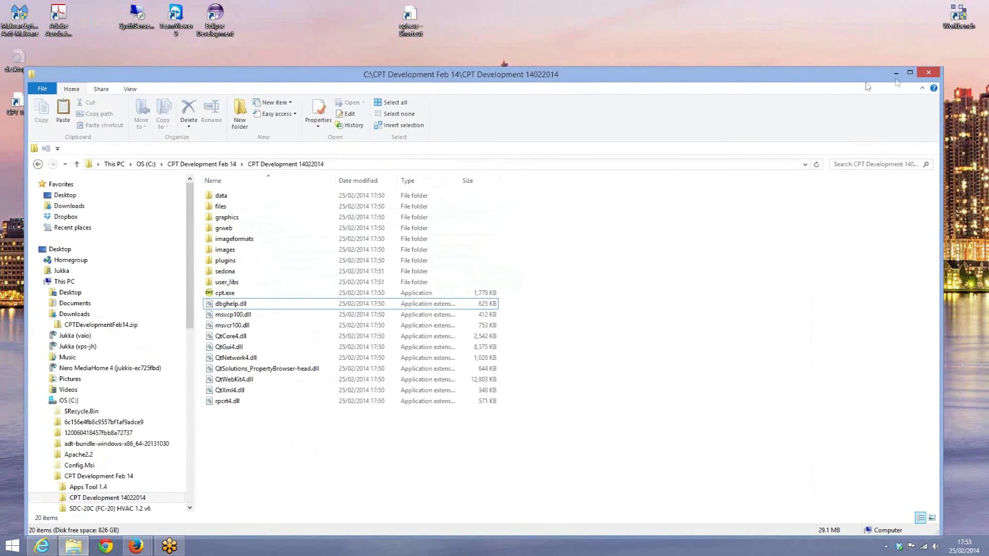
pyautogui.click(917, 77)
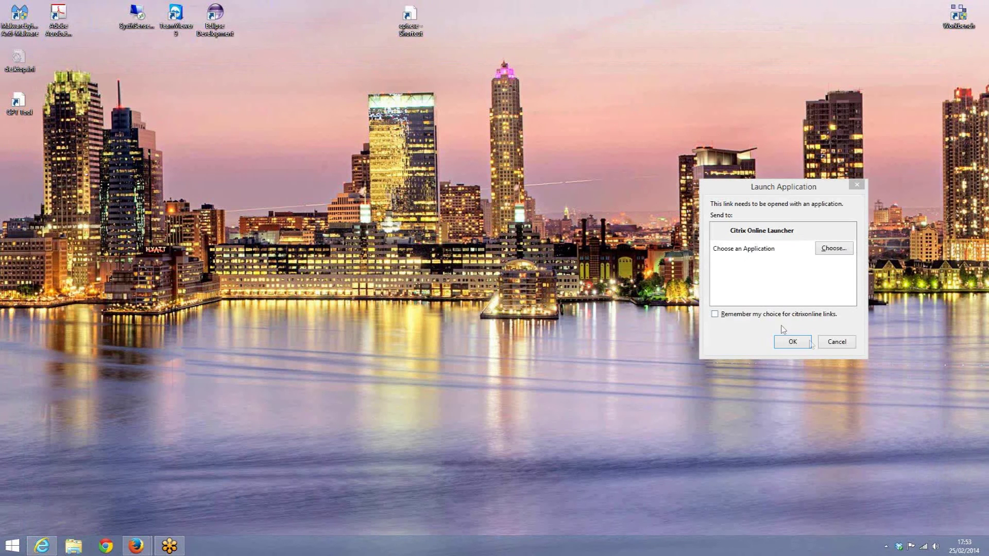
pyautogui.click(834, 344)
pyautogui.moveTo(410, 16); pyautogui.dragTo(295, 20)
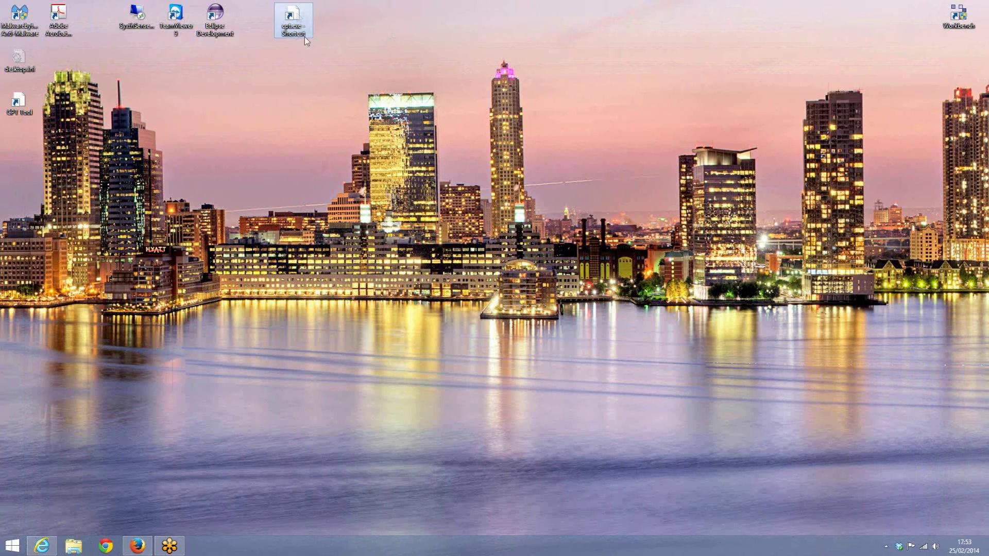
# Launch cpt.exe from the desktop shortcut and choose Run anyway past SmartScreen.
pyautogui.doubleClick(293, 15)
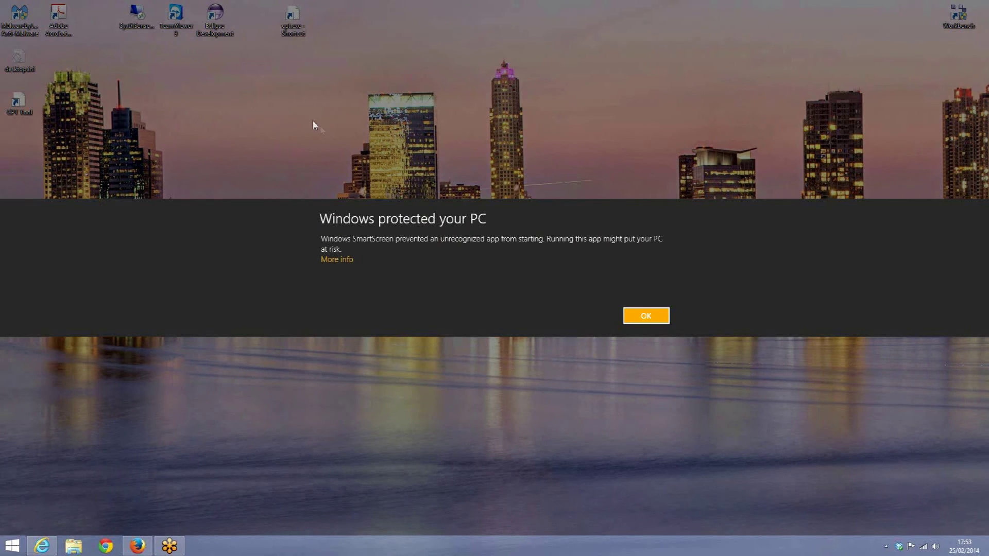
pyautogui.click(342, 260)
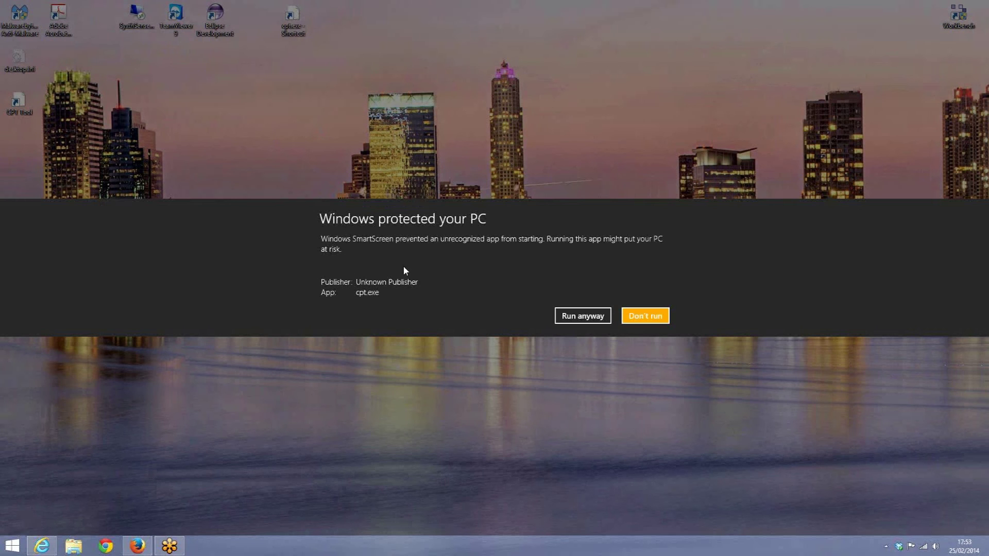
pyautogui.click(571, 318)
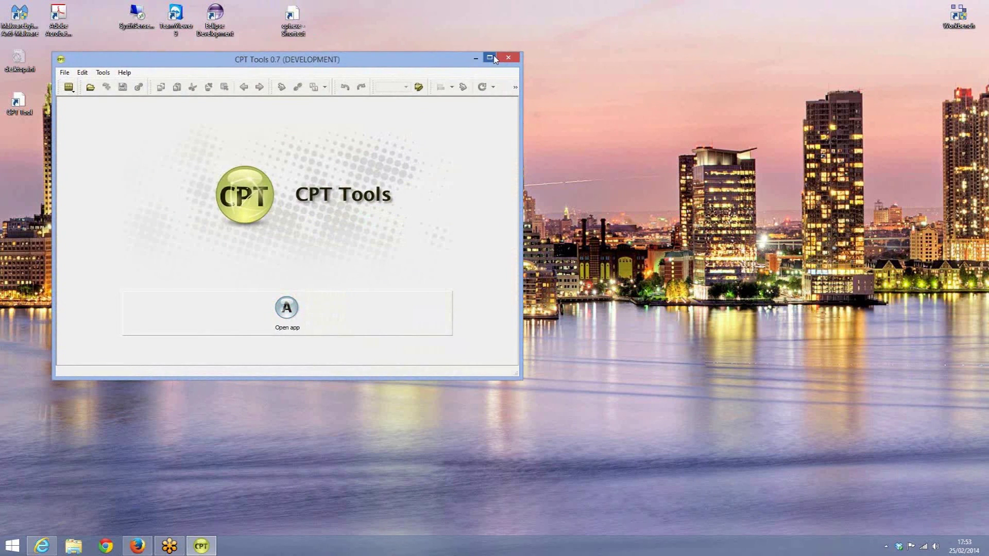
# Maximize CPT Tools and open the Sedona app at host 192.168.10.11, port 1876.
pyautogui.click(490, 57)
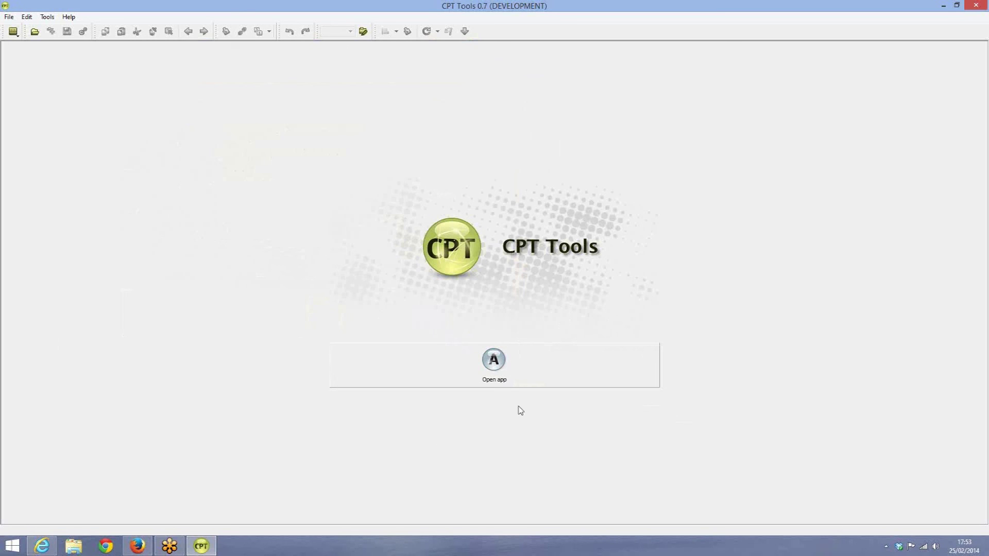
pyautogui.click(496, 362)
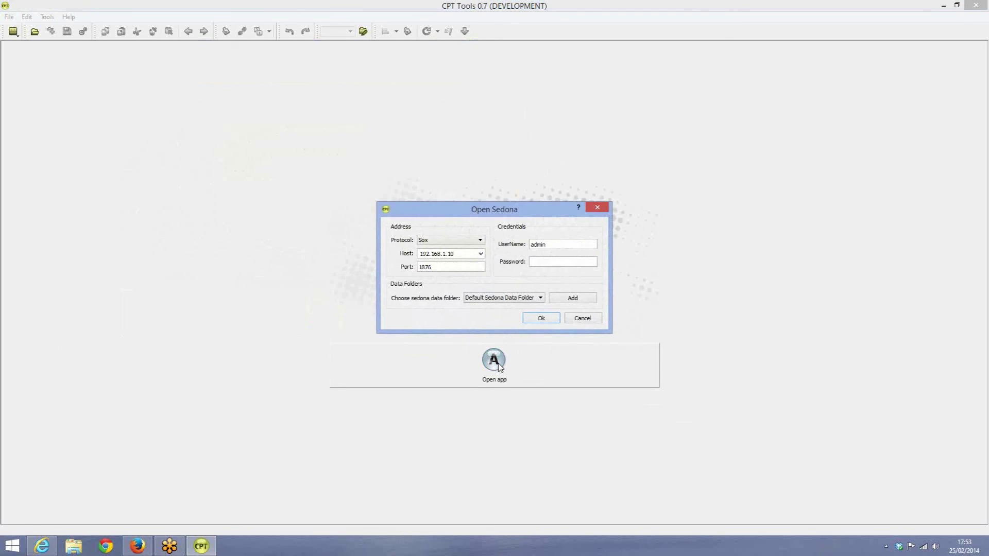
pyautogui.moveTo(442, 254); pyautogui.dragTo(463, 254)
pyautogui.write('0.11')
pyautogui.click(547, 321)
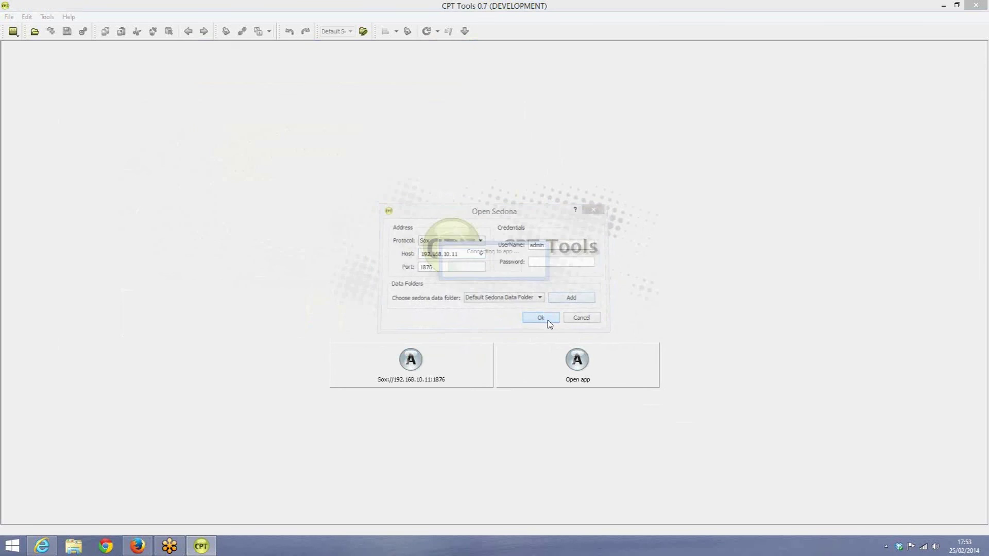